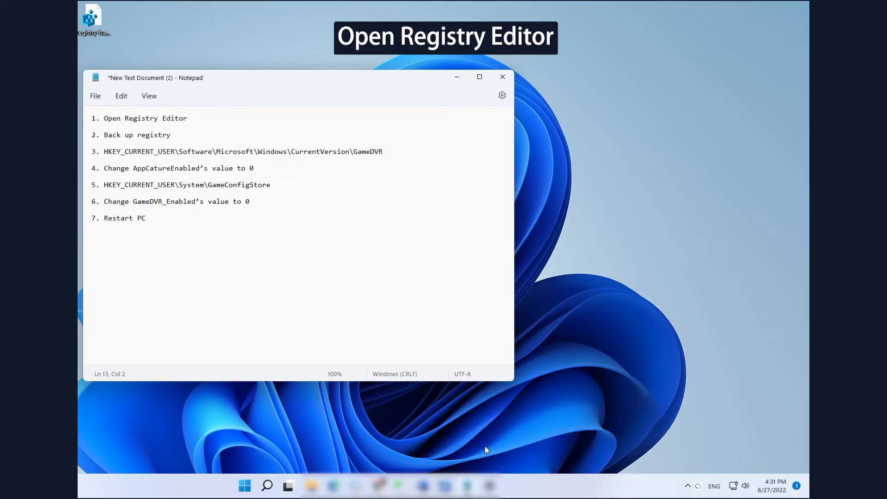
# - Search Windows for 'registry editor' and launch the Registry Editor app
pyautogui.click(267, 486)
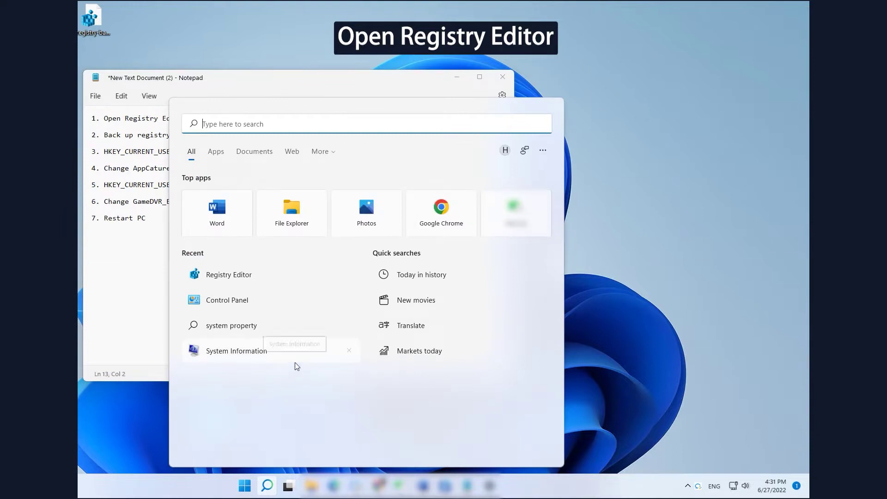
pyautogui.write('registry')
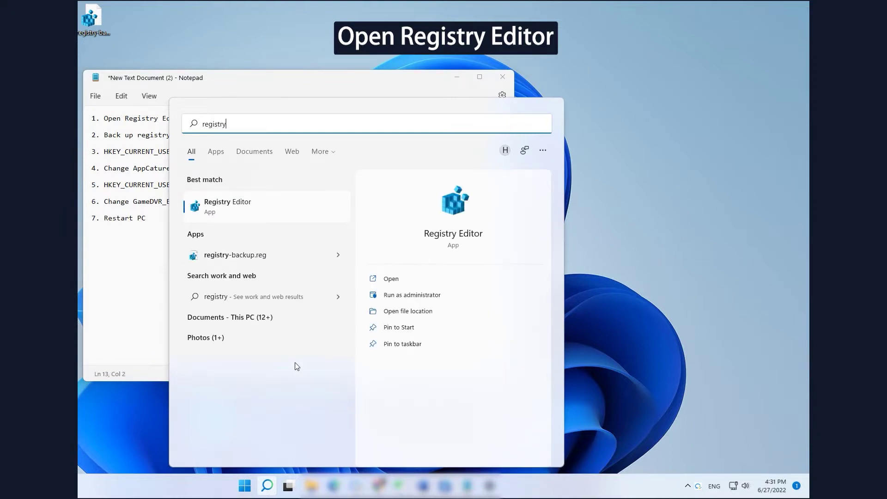
pyautogui.write(' editor')
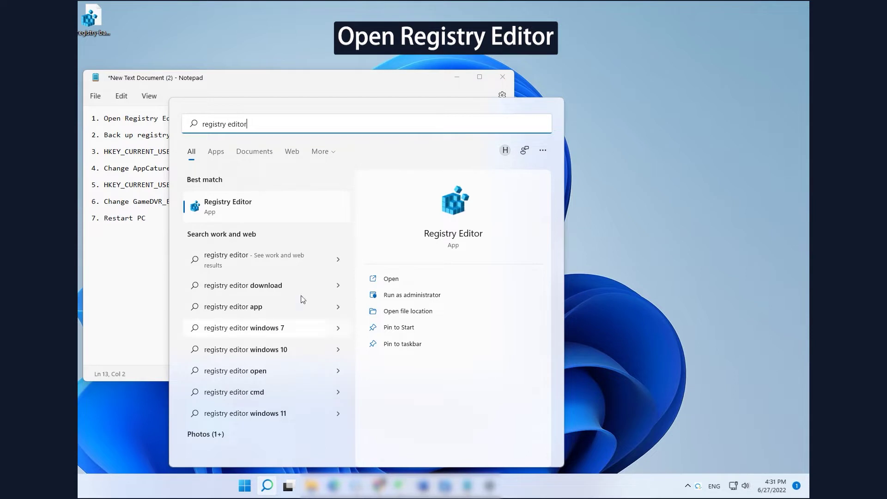
pyautogui.click(231, 209)
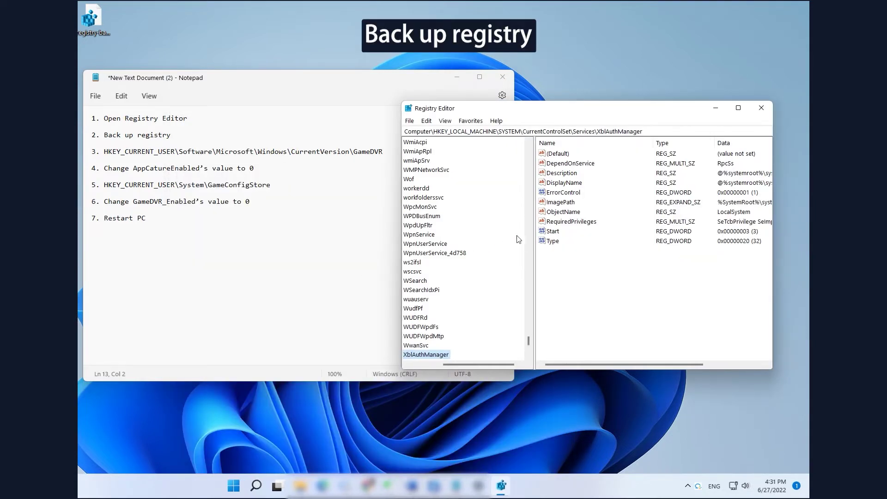
# - Export a registry backup file named 'back' to the Desktop
pyautogui.click(410, 121)
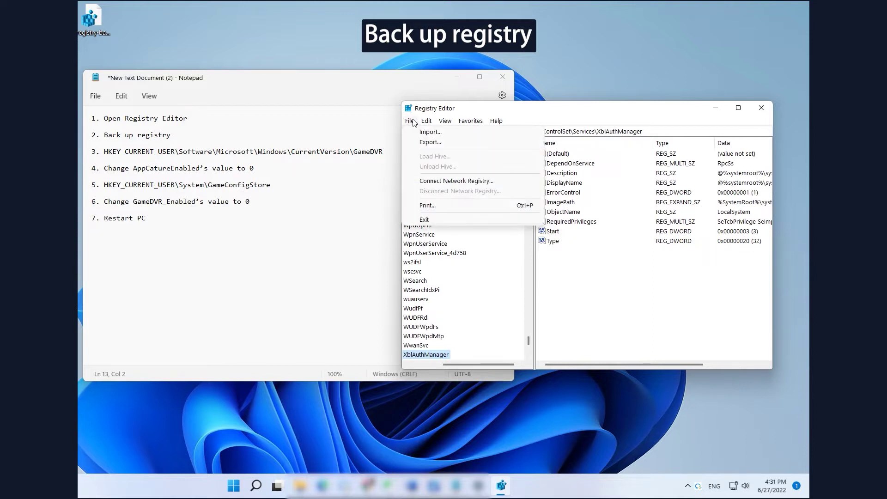
pyautogui.click(452, 144)
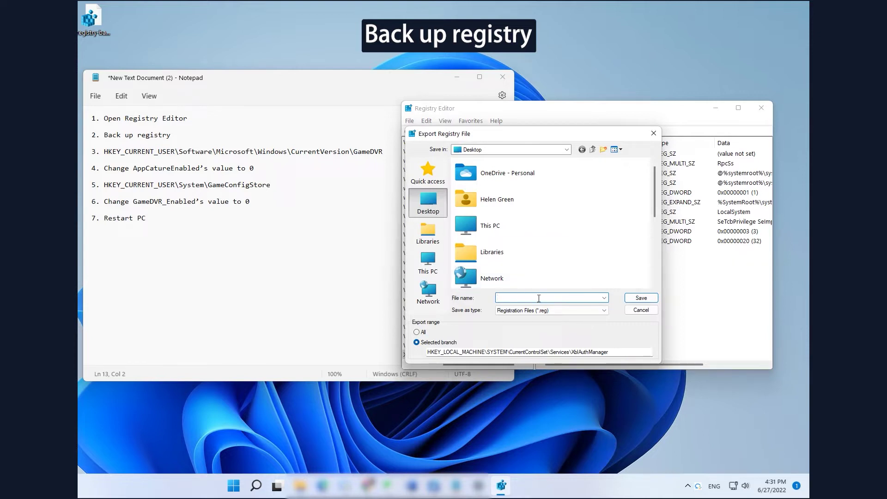
pyautogui.write('backup-registry')
pyautogui.click(633, 299)
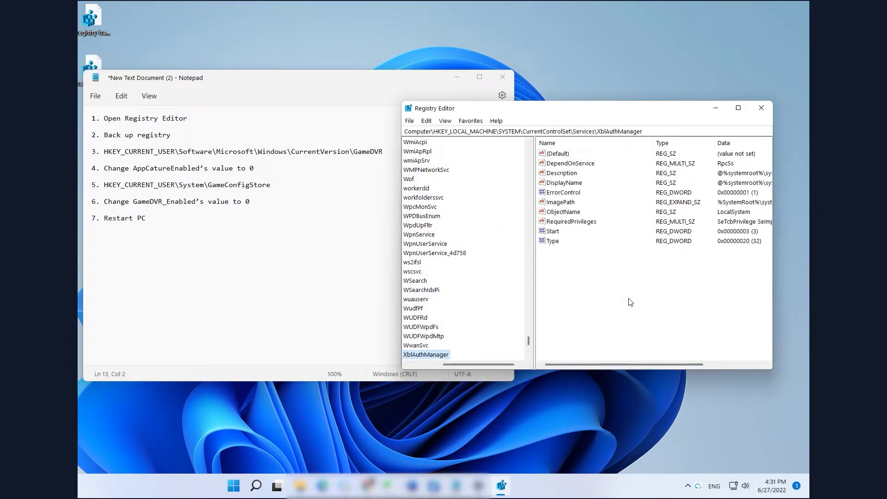
# - Expand HKEY_CURRENT_USER and its Software key in the key tree
pyautogui.moveTo(529, 341); pyautogui.dragTo(529, 151)
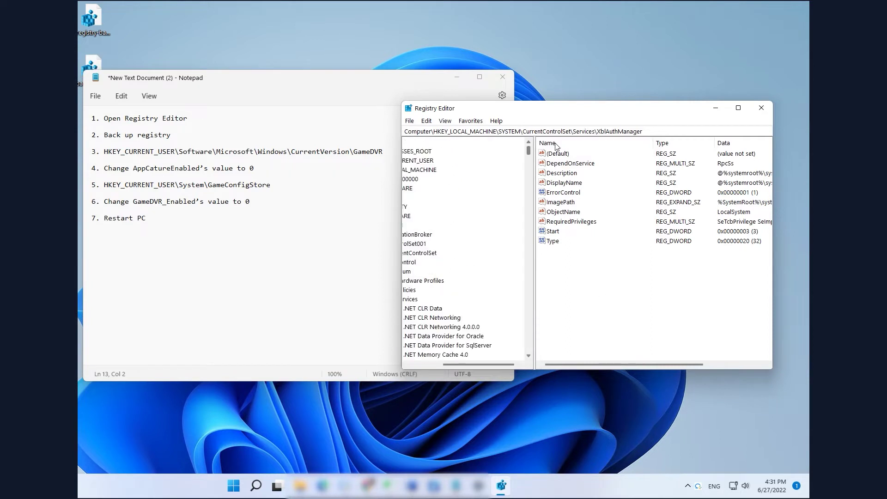
pyautogui.moveTo(488, 366); pyautogui.dragTo(422, 356)
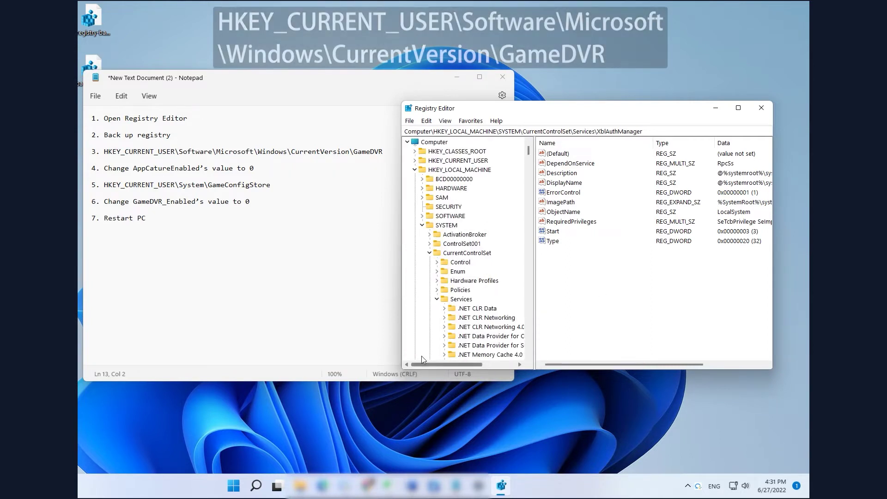
pyautogui.click(419, 161)
pyautogui.click(416, 162)
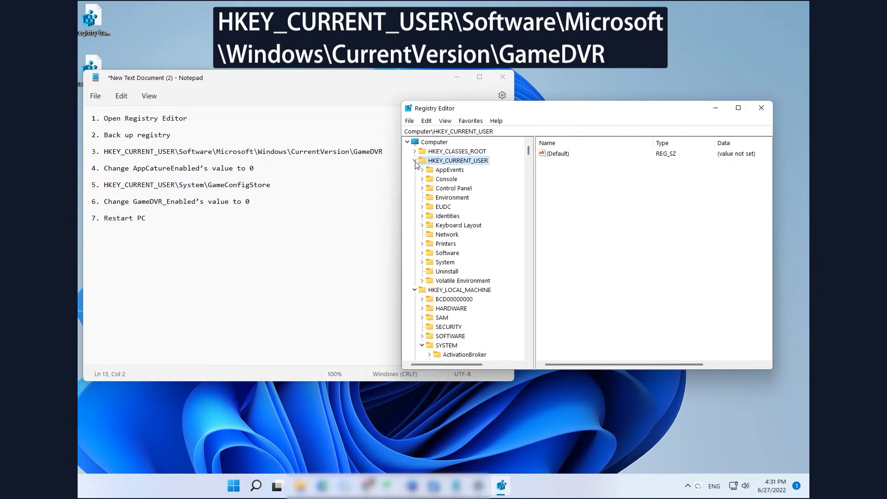
pyautogui.click(430, 254)
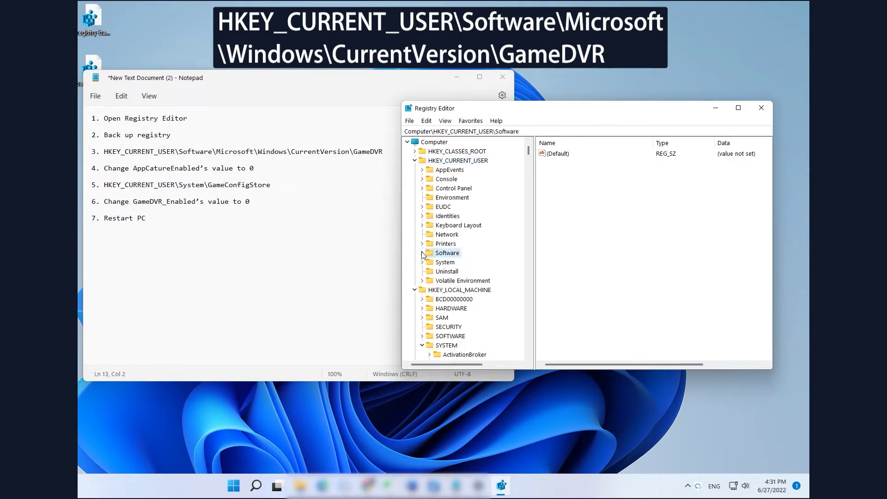
pyautogui.click(422, 253)
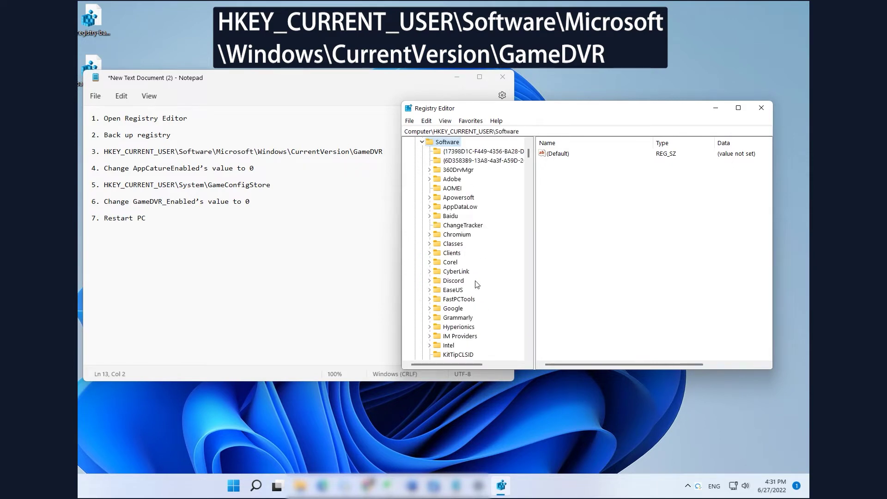
pyautogui.scroll(-10, 476, 280)
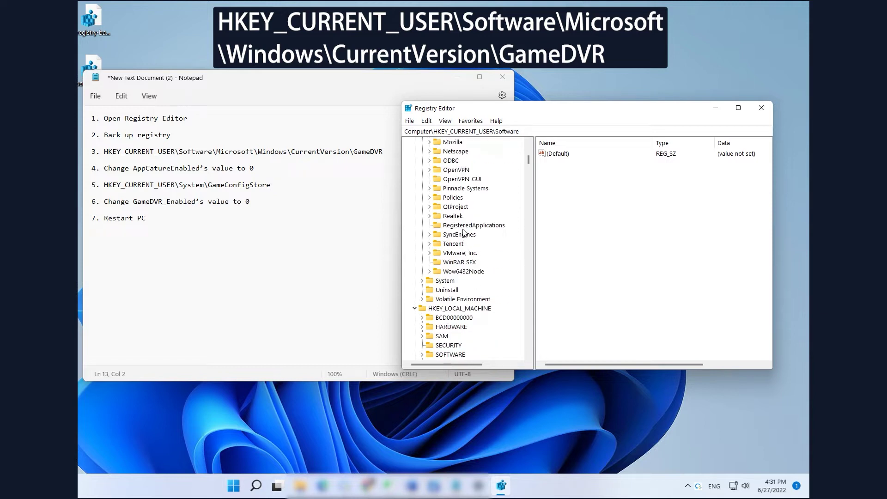
pyautogui.scroll(1, 465, 233)
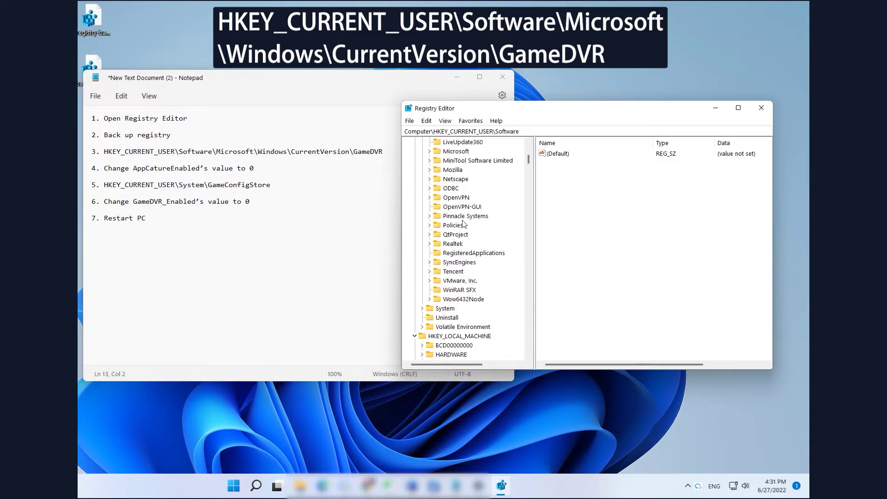
pyautogui.scroll(1, 466, 184)
# - Expand Microsoft > Windows > CurrentVersion to reveal the GameDVR key
pyautogui.click(459, 180)
pyautogui.click(429, 180)
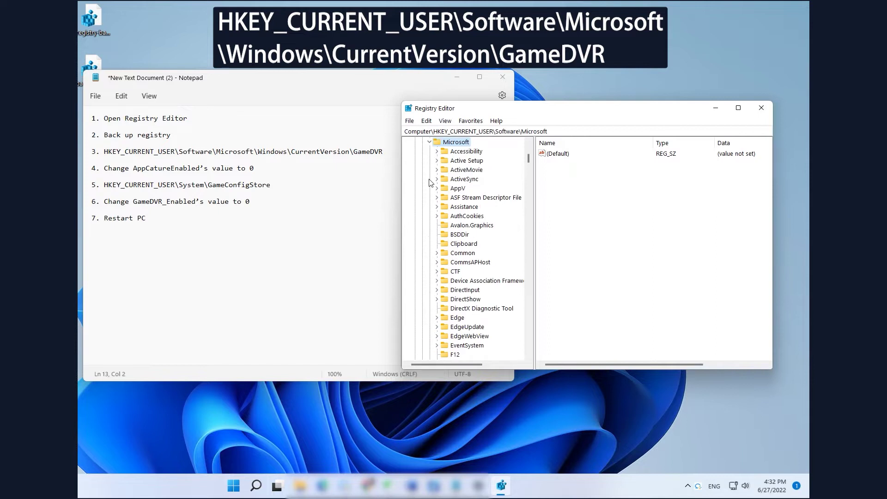
pyautogui.scroll(-12, 477, 272)
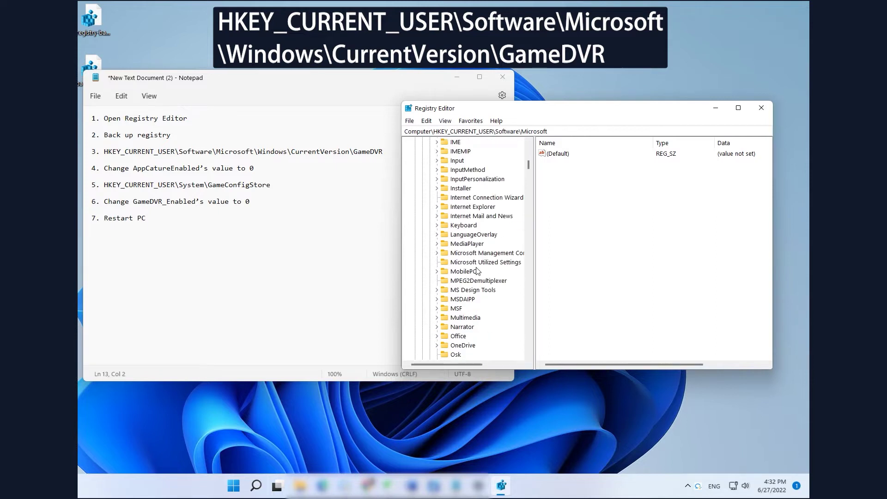
pyautogui.scroll(-6, 477, 271)
pyautogui.scroll(-7, 478, 271)
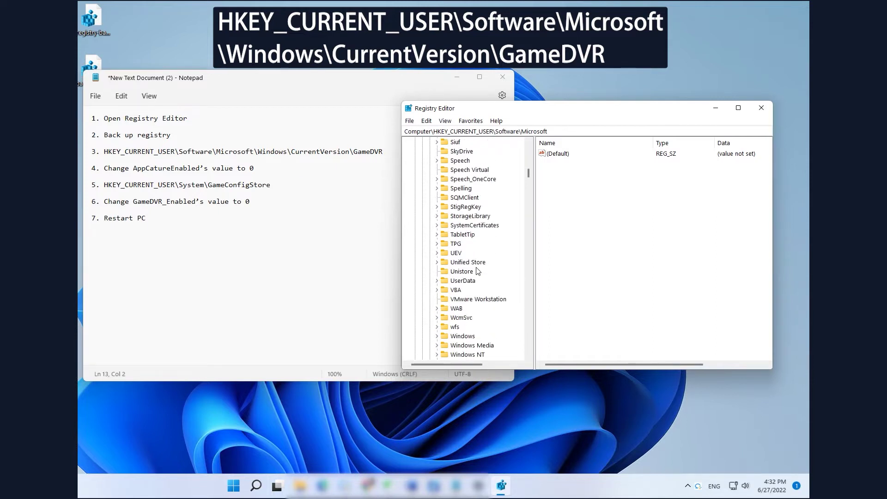
pyautogui.click(462, 336)
pyautogui.click(437, 336)
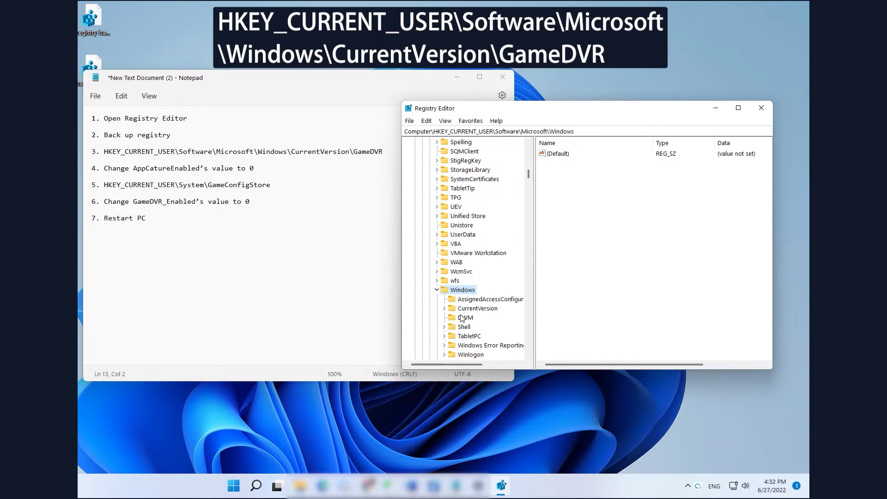
pyautogui.scroll(-1, 462, 318)
pyautogui.click(476, 282)
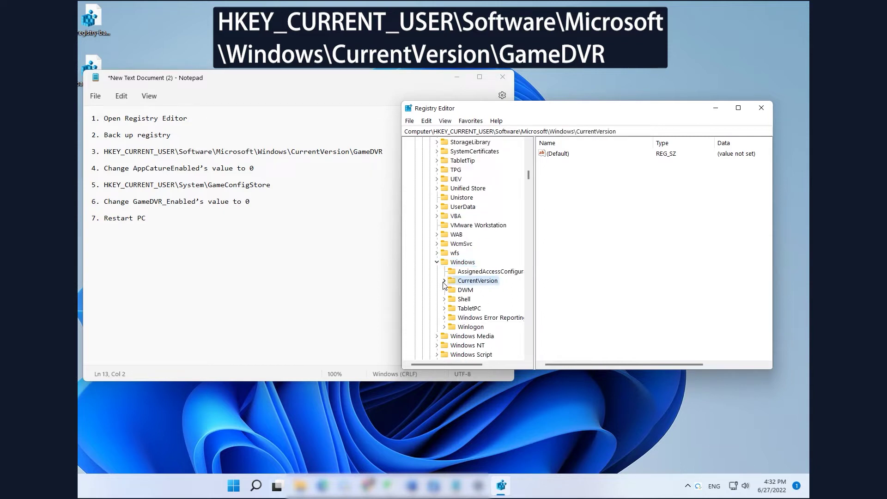
pyautogui.click(444, 280)
pyautogui.scroll(-8, 532, 185)
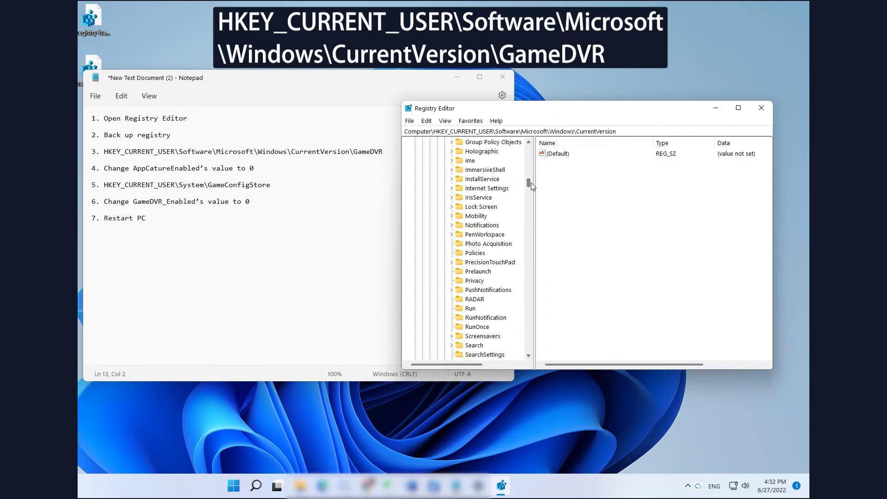
pyautogui.moveTo(531, 182); pyautogui.dragTo(531, 181)
# - Change the AppCaptureEnabled DWORD in the GameDVR key to 0
pyautogui.click(476, 180)
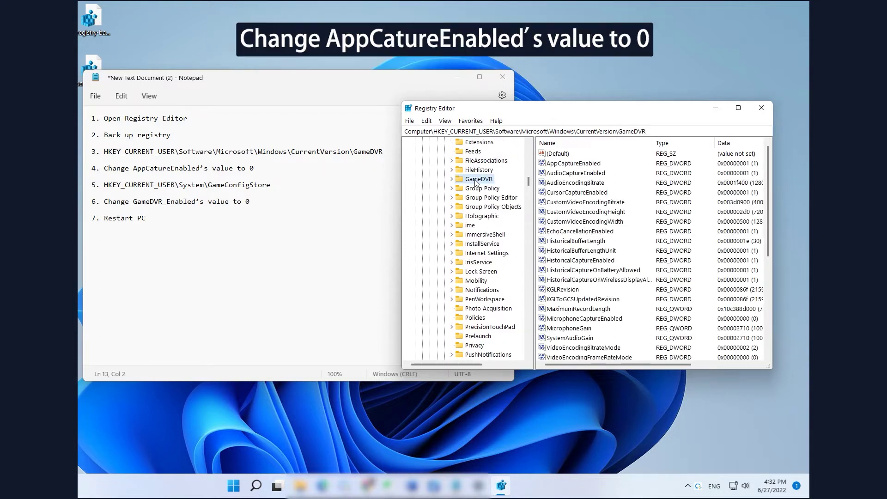
pyautogui.click(573, 165)
pyautogui.rightClick(583, 165)
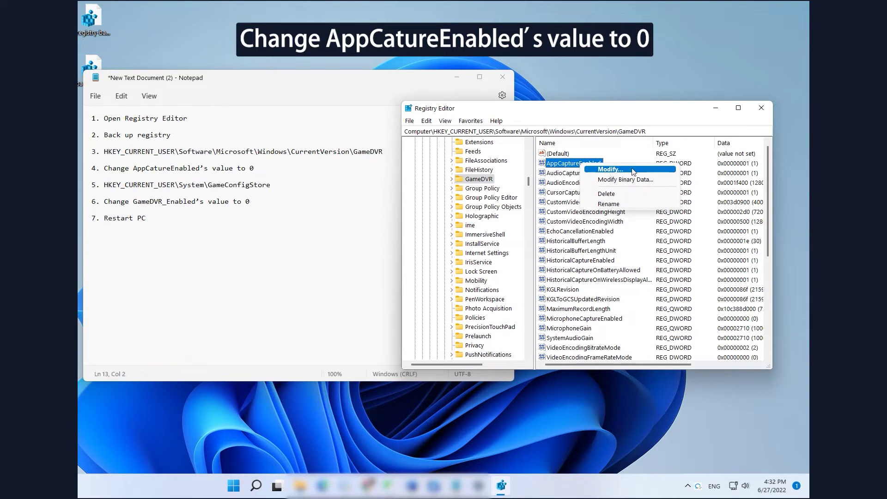
pyautogui.click(633, 170)
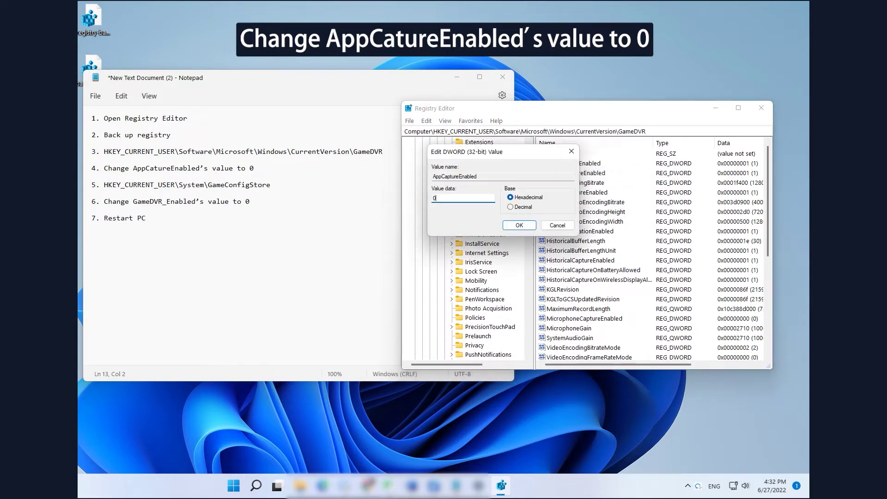
pyautogui.click(520, 226)
pyautogui.moveTo(529, 182); pyautogui.dragTo(528, 152)
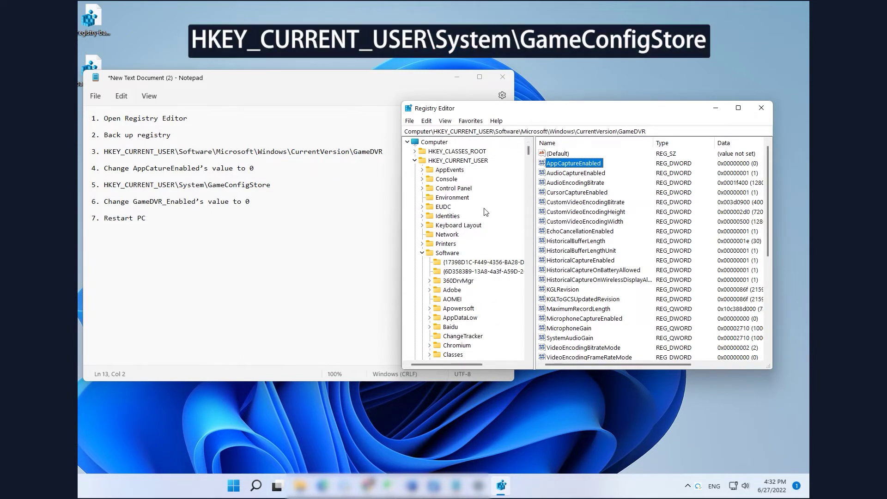
# - Navigate to HKEY_CURRENT_USER\System\GameConfigStore in the key tree
pyautogui.click(474, 162)
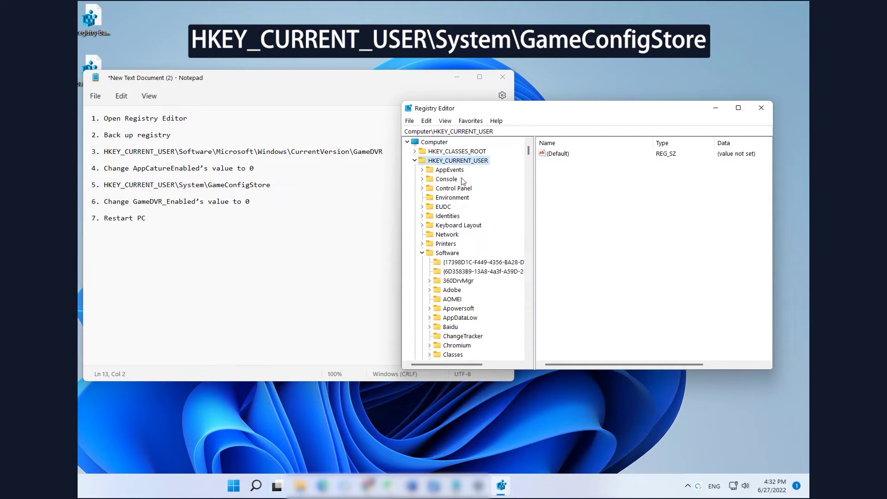
pyautogui.click(422, 253)
pyautogui.click(443, 263)
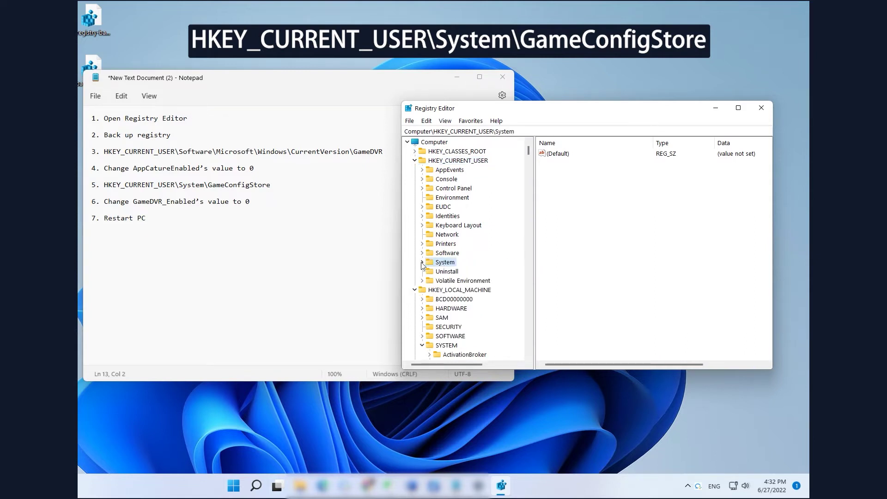
pyautogui.click(422, 262)
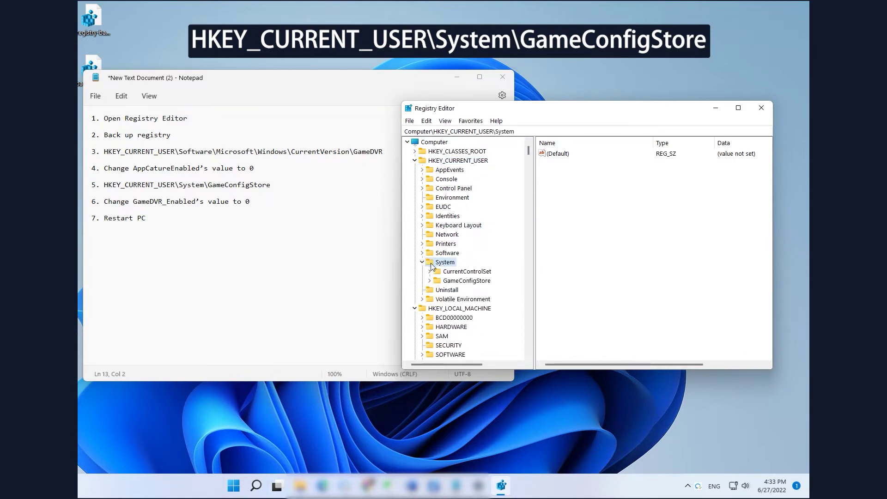
pyautogui.click(447, 283)
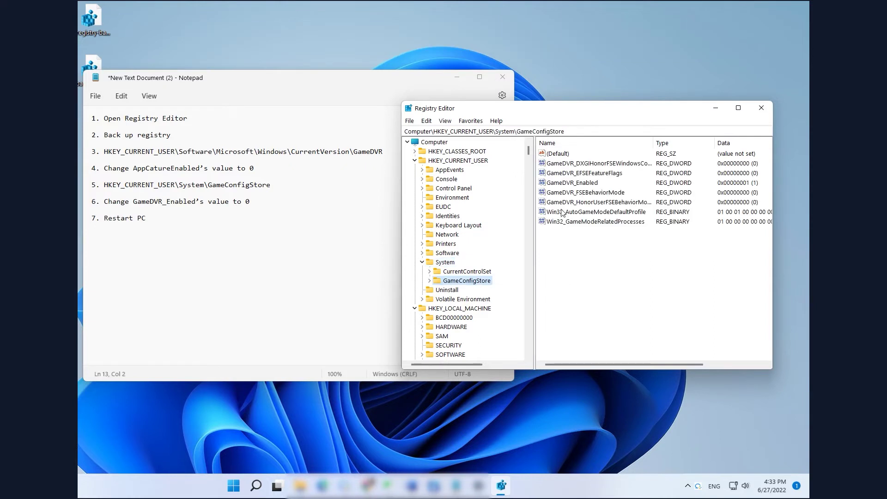
# - Set GameDVR_Enabled to 0 and close Registry Editor
pyautogui.click(596, 184)
pyautogui.rightClick(600, 186)
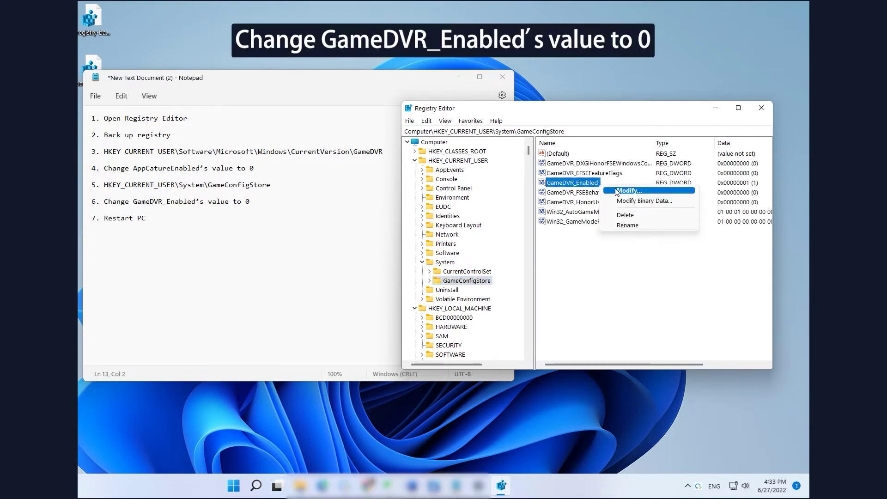
pyautogui.click(618, 191)
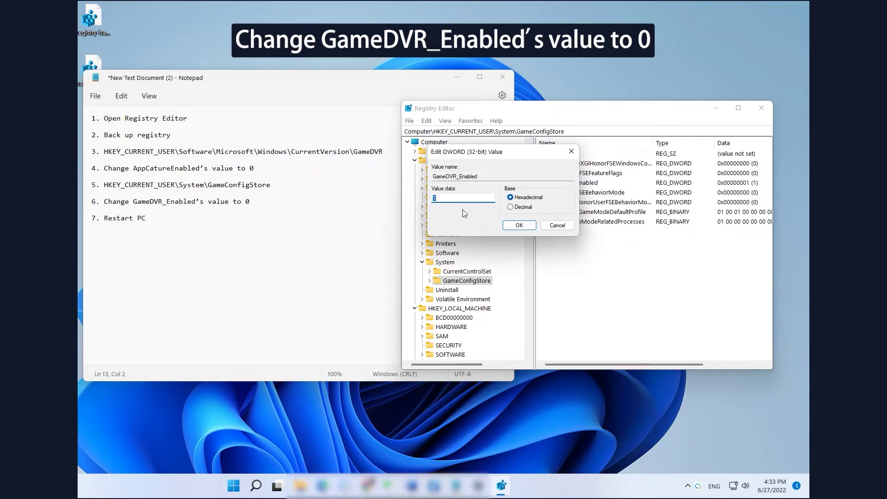
pyautogui.write('0')
pyautogui.click(515, 226)
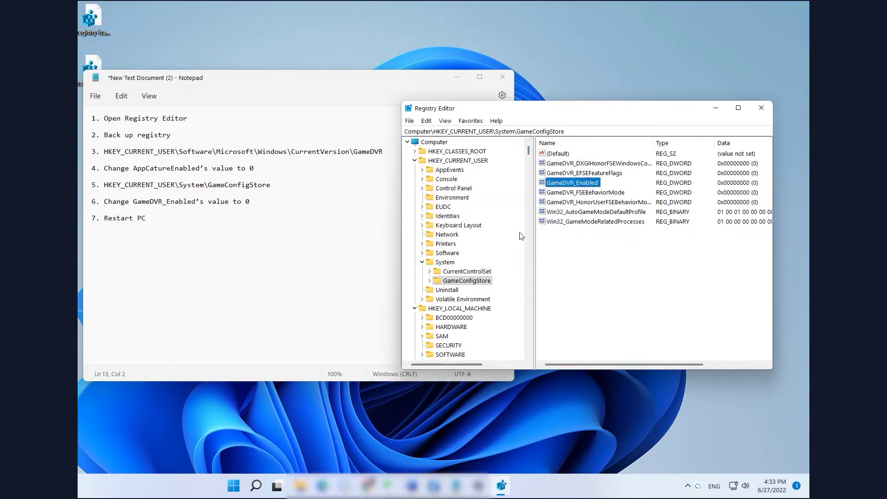
pyautogui.click(763, 110)
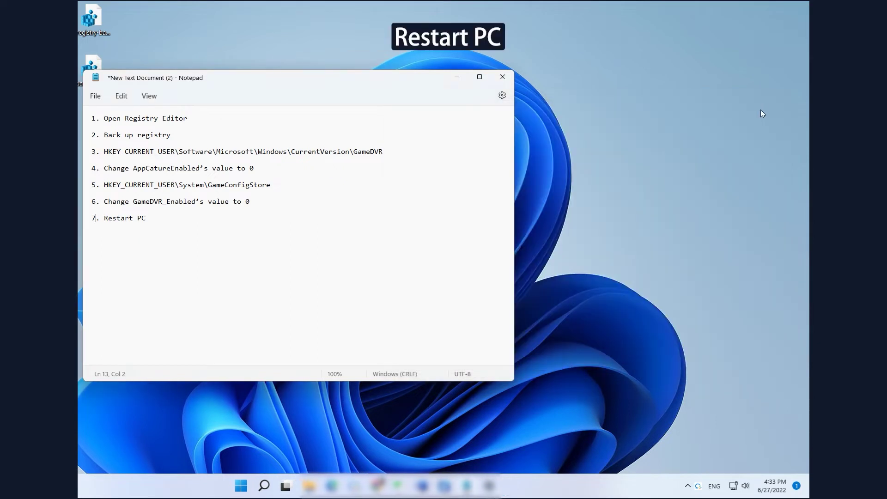
# - Restart the PC from the Start menu's power options
pyautogui.click(245, 485)
pyautogui.click(493, 453)
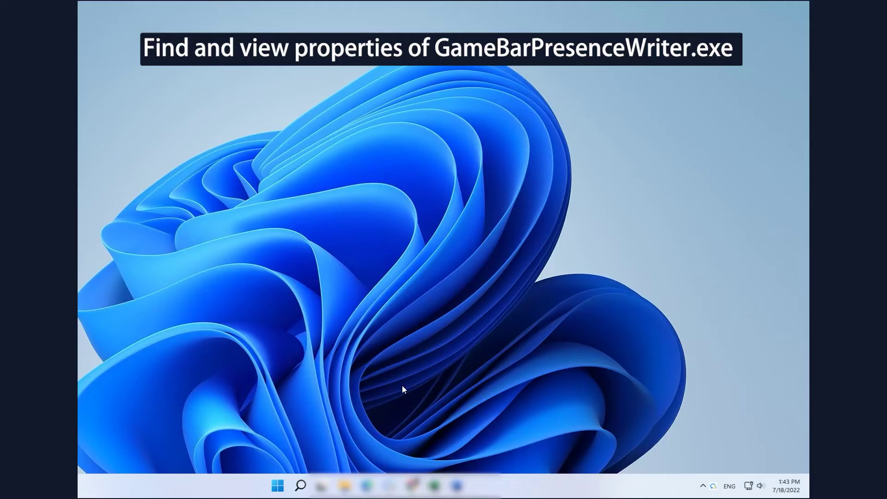
# - Search Windows for gamebarpresencewriter.exe
pyautogui.click(300, 485)
pyautogui.write('gamebar')
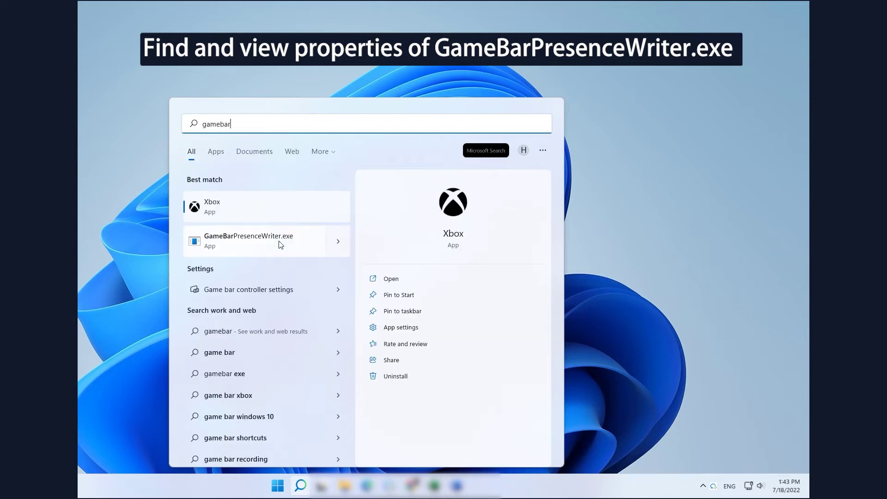
pyautogui.write('presencewriter.exe')
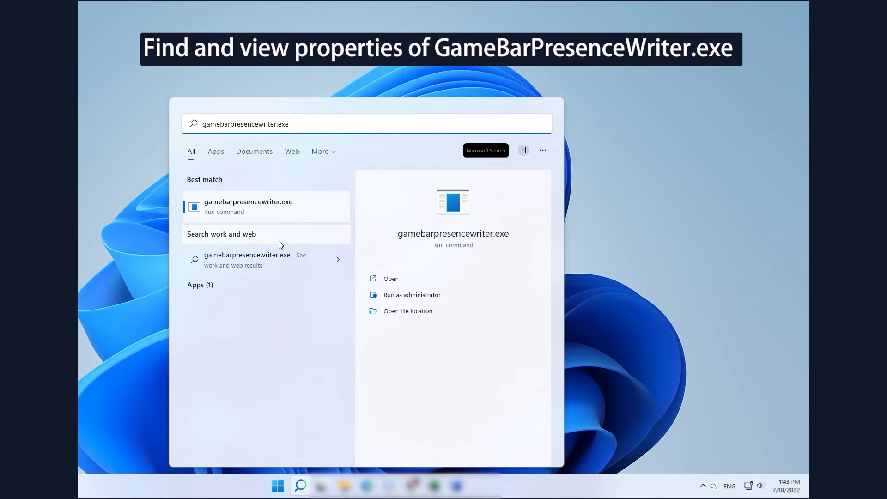
# - Open GameBarPresenceWriter.exe's System32 location and its Advanced Security Settings
pyautogui.click(438, 314)
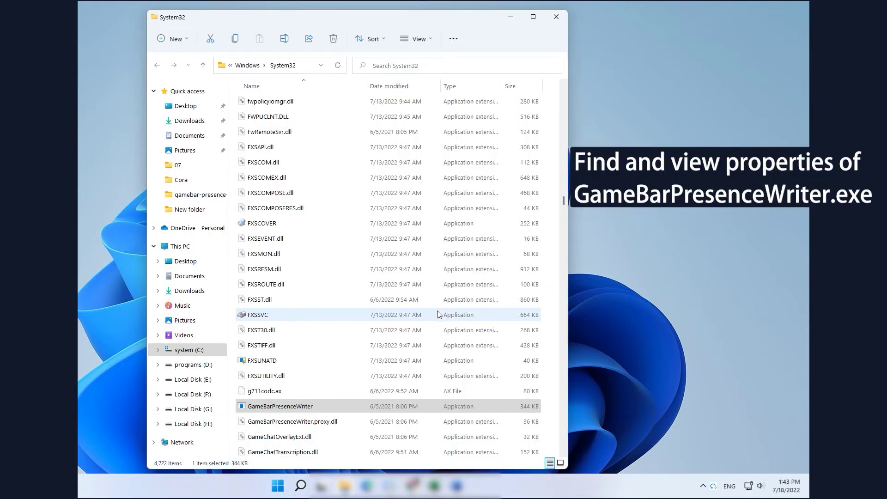
pyautogui.rightClick(324, 413)
pyautogui.click(394, 376)
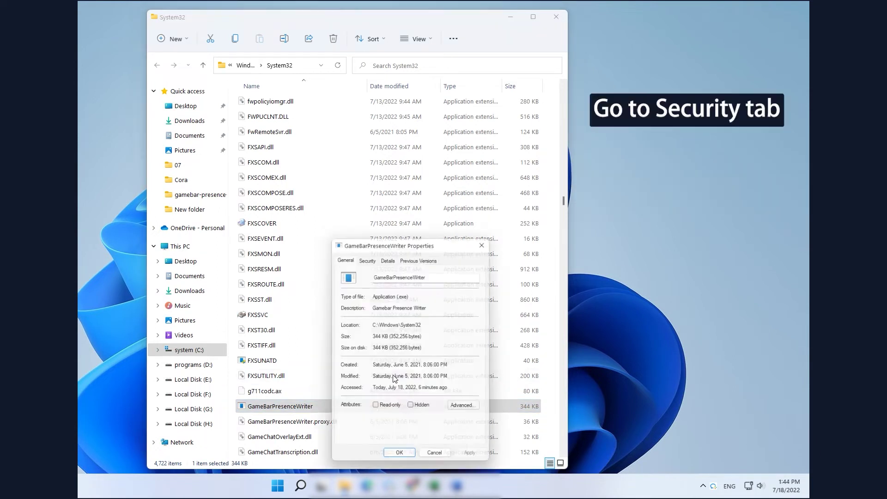
pyautogui.click(373, 259)
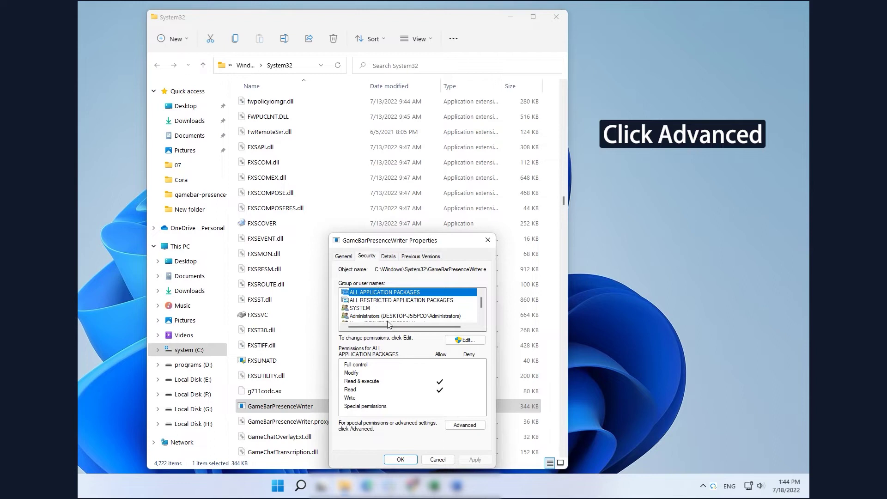
pyautogui.click(481, 429)
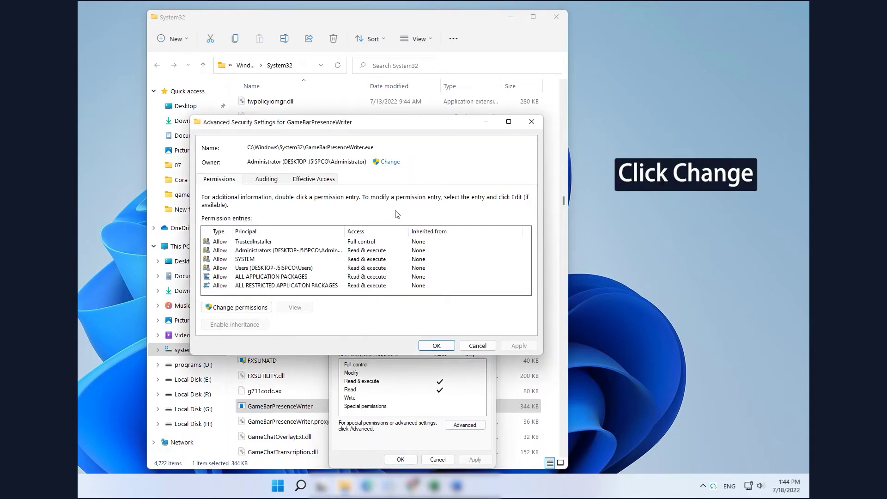
# - Make your own user account the owner of GameBarPresenceWriter.exe and apply it
pyautogui.click(391, 163)
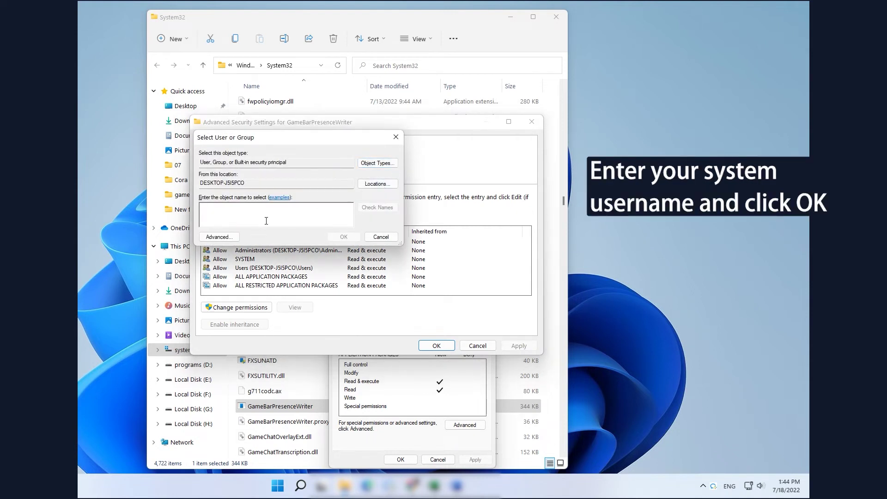
pyautogui.write('helen green')
pyautogui.click(355, 237)
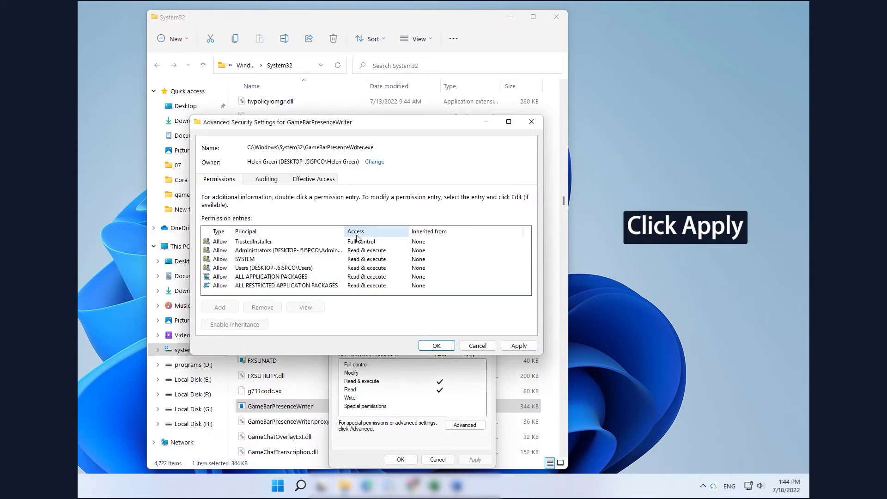
pyautogui.click(533, 347)
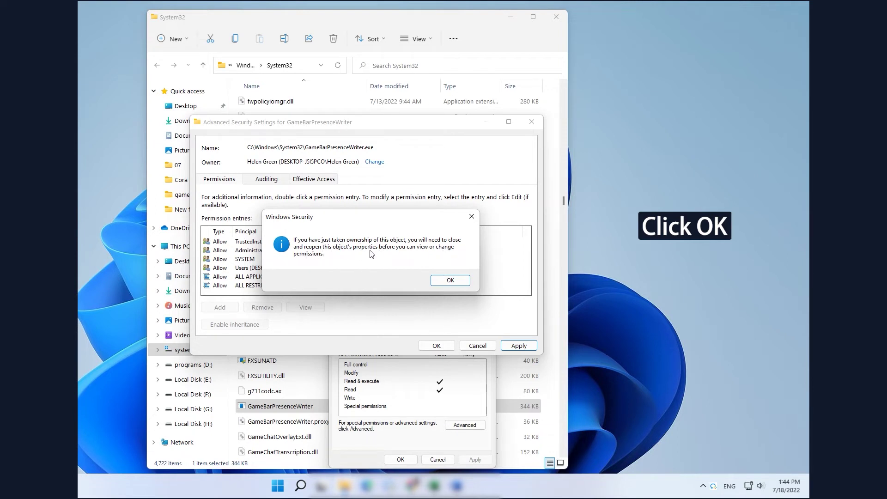
pyautogui.click(439, 281)
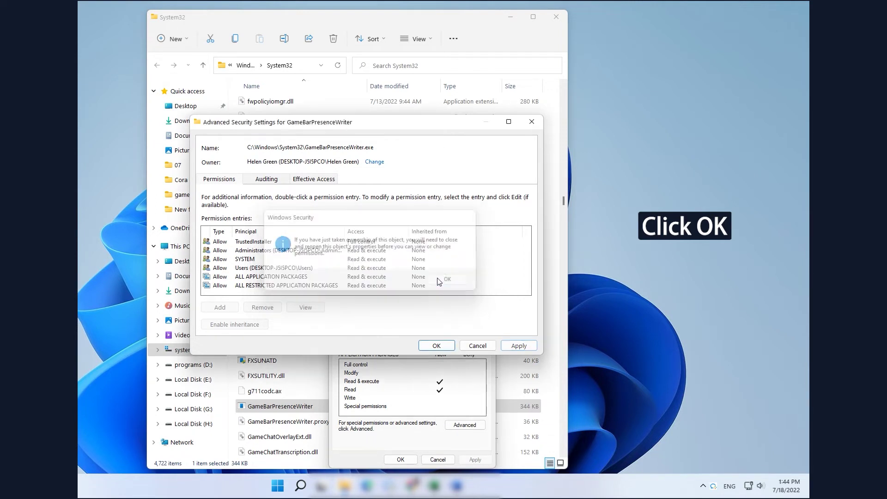
# - Add your own user account to GameBarPresenceWriter.exe's permission list
pyautogui.click(437, 346)
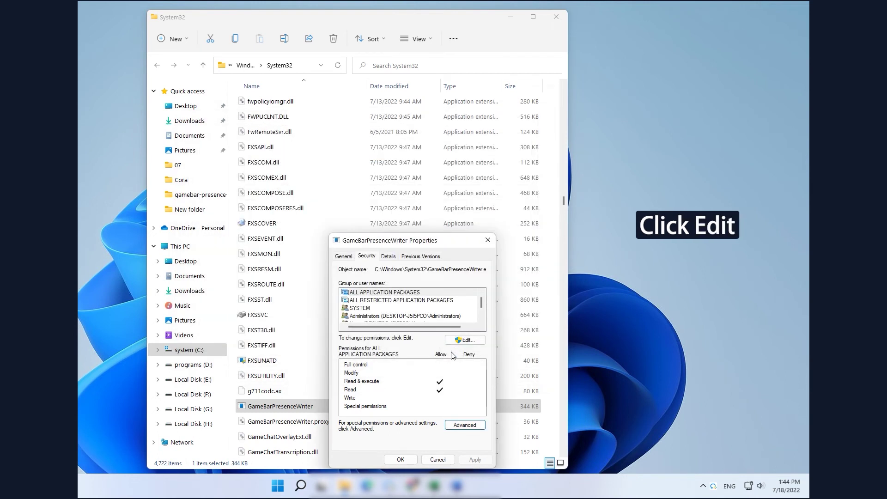
pyautogui.click(477, 342)
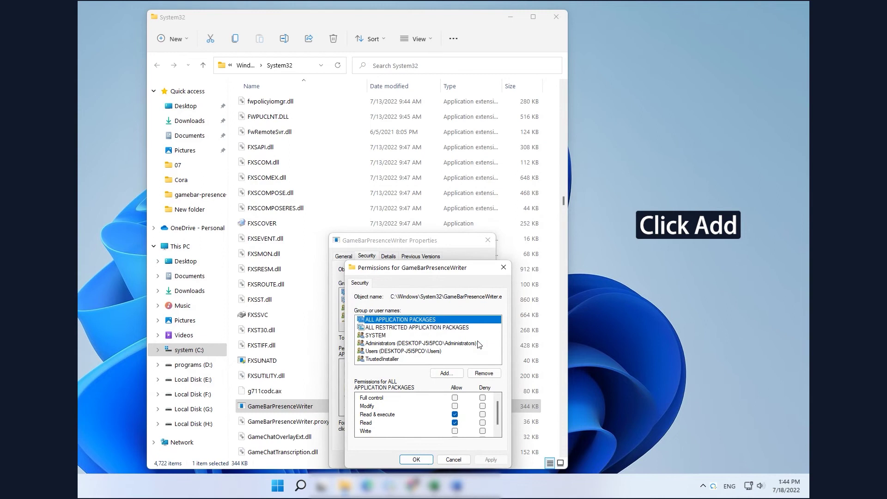
pyautogui.click(457, 376)
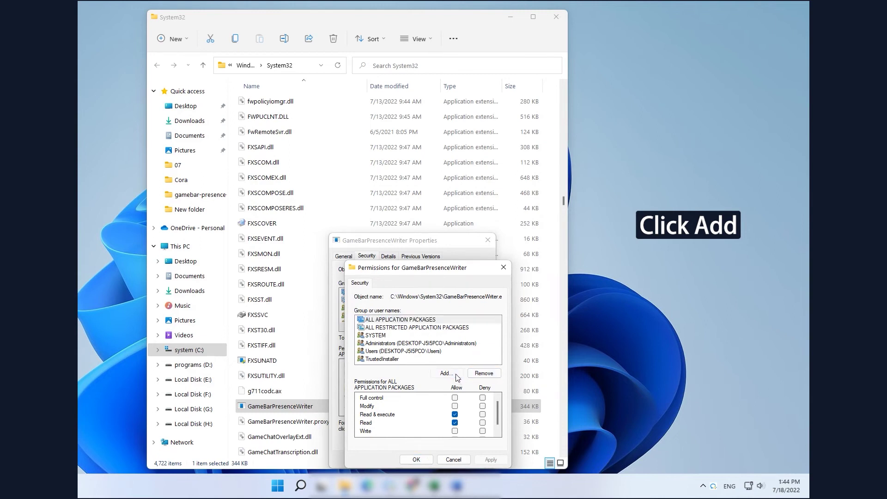
pyautogui.write('helen green')
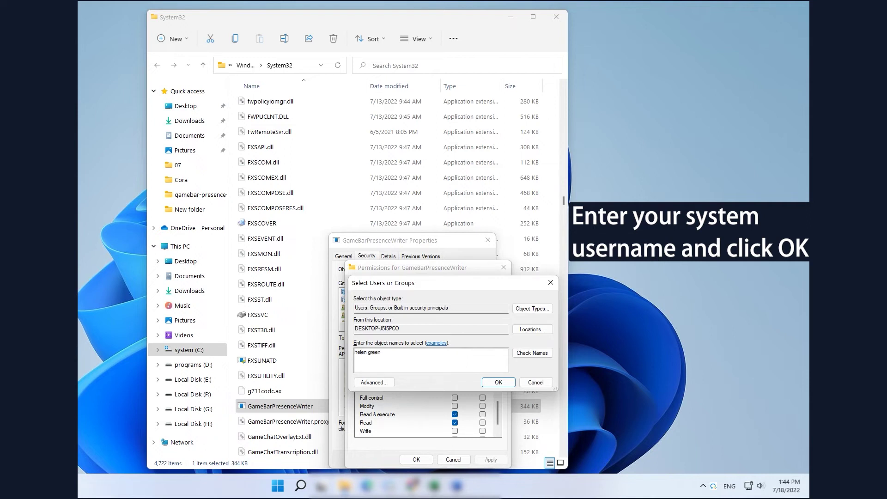
pyautogui.click(490, 385)
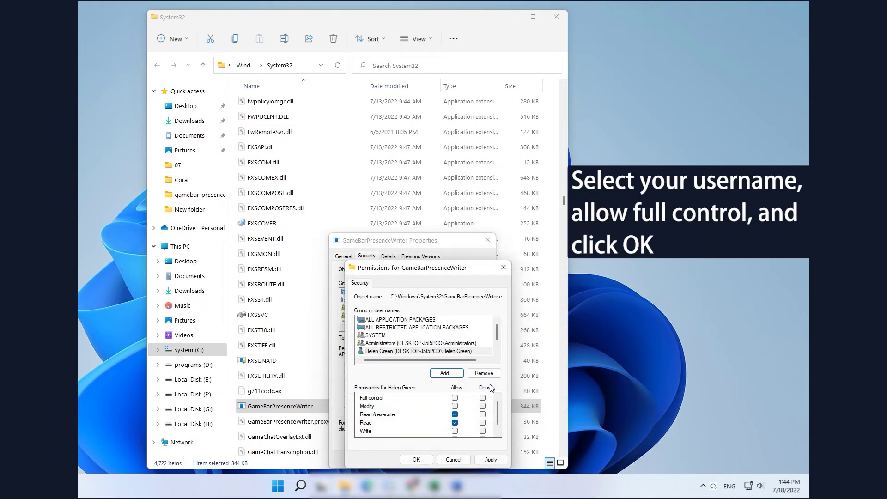
# - Grant that account Full control and accept the system folder warning
pyautogui.click(399, 351)
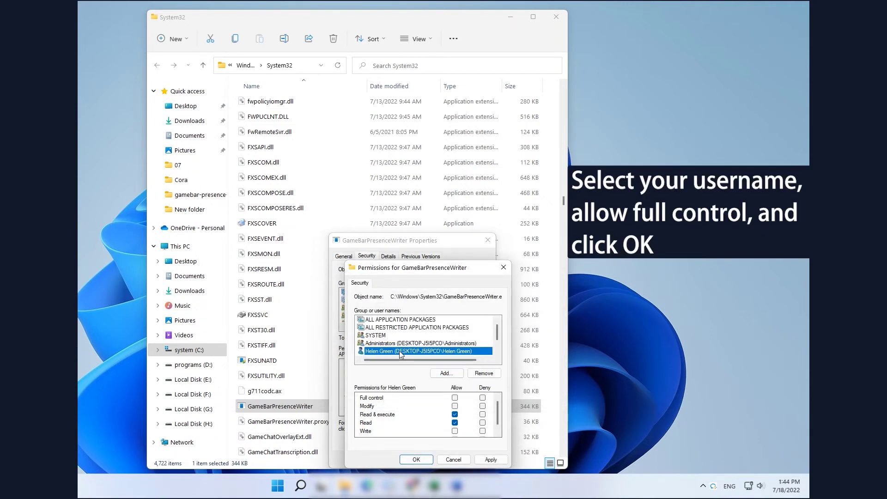
pyautogui.click(455, 398)
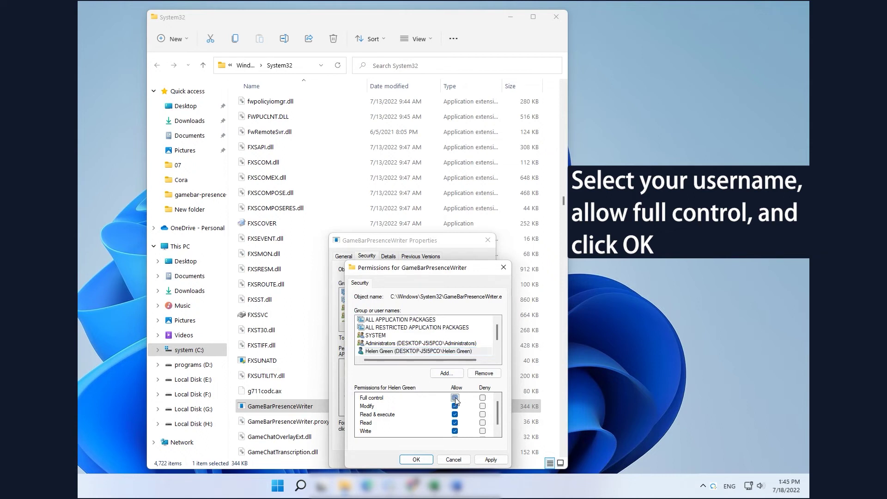
pyautogui.click(429, 460)
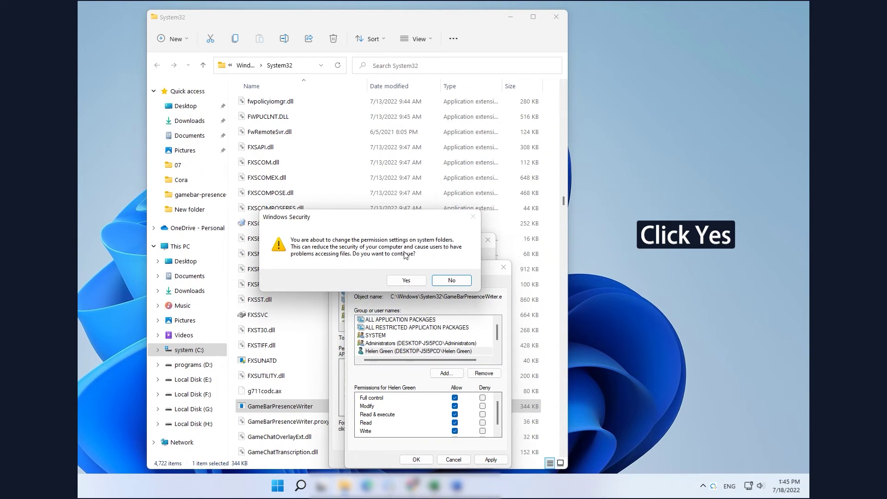
pyautogui.click(416, 282)
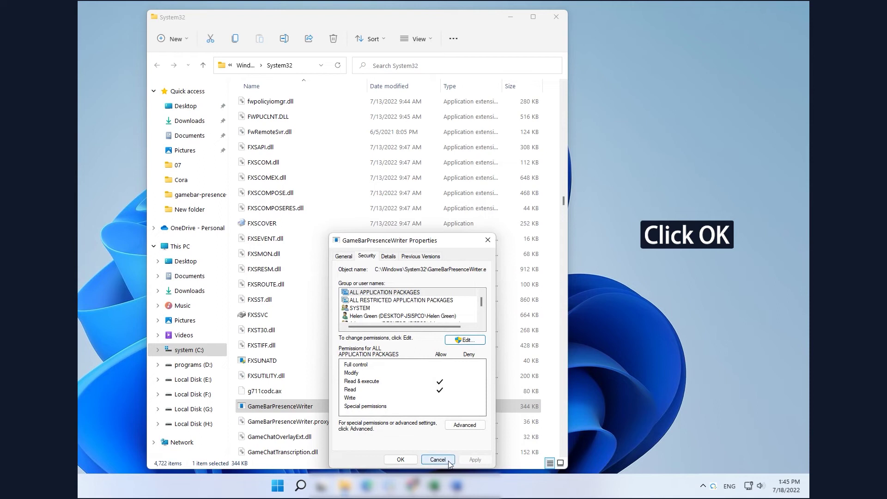
# - Close the properties window and delete GameBarPresenceWriter from the System32 folder
pyautogui.click(411, 459)
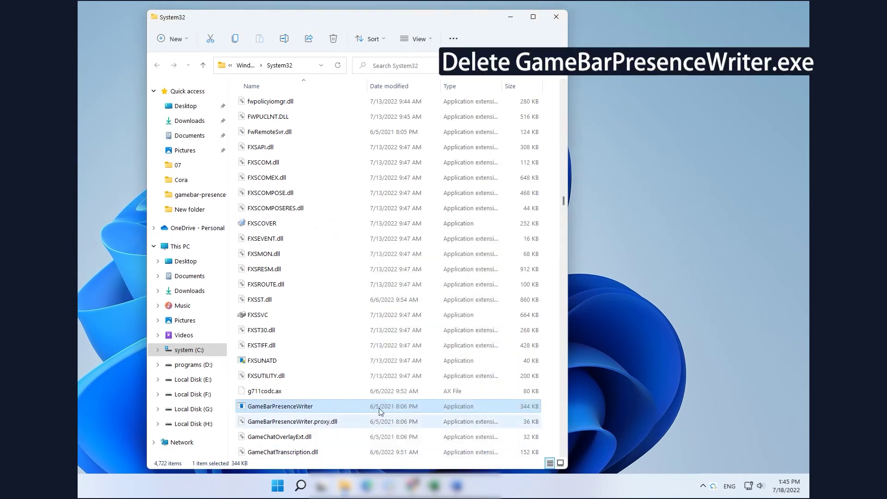
pyautogui.rightClick(327, 406)
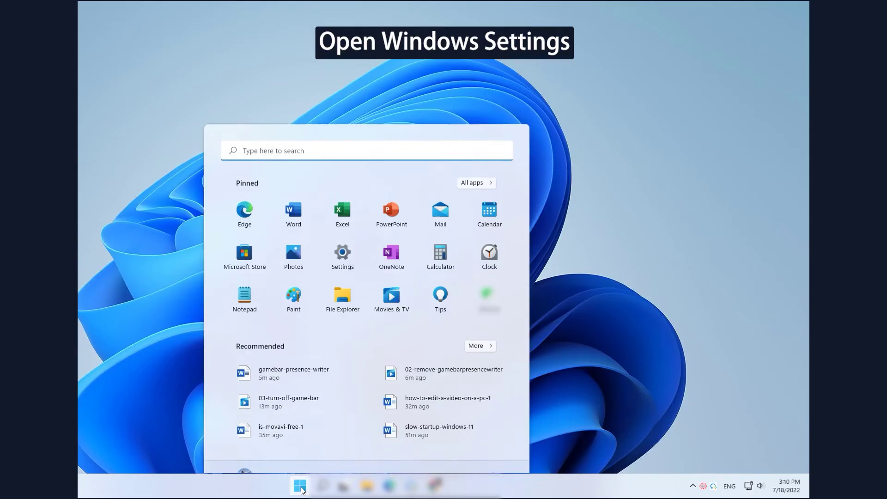
# - Turn off 'Open Xbox Game Bar using this button on a controller' under Gaming > Xbox Game Bar
pyautogui.click(352, 238)
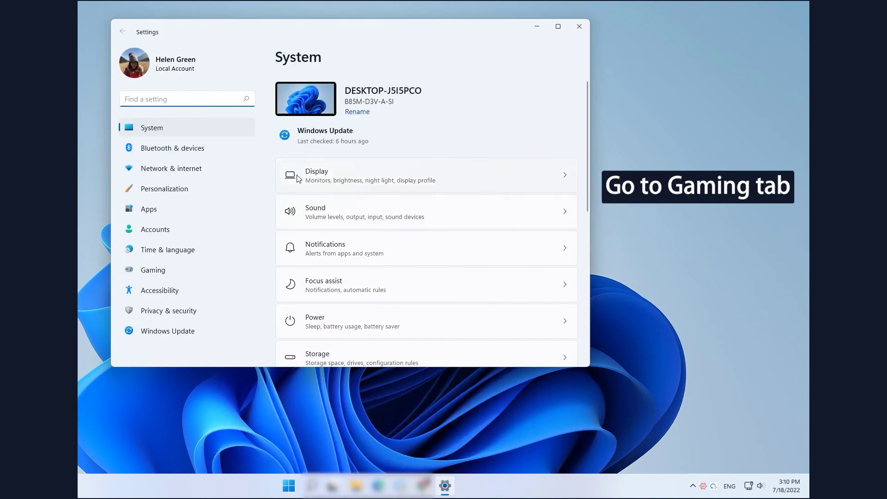
pyautogui.click(173, 273)
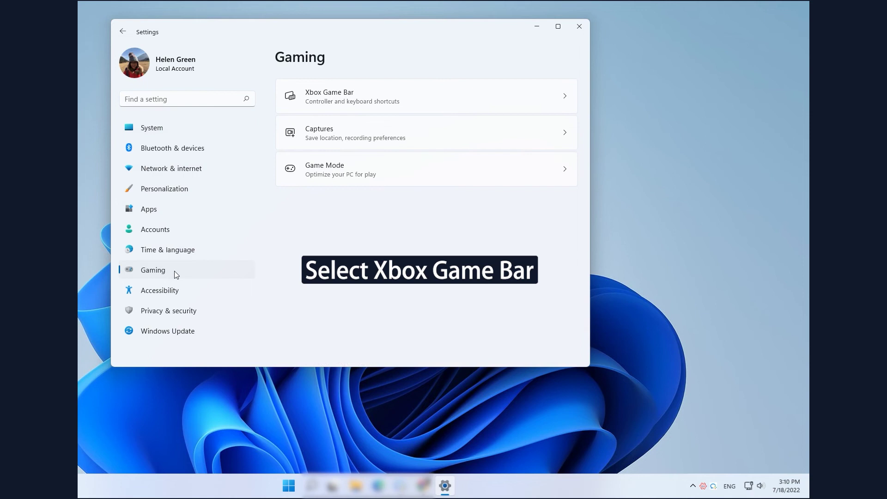
pyautogui.click(468, 103)
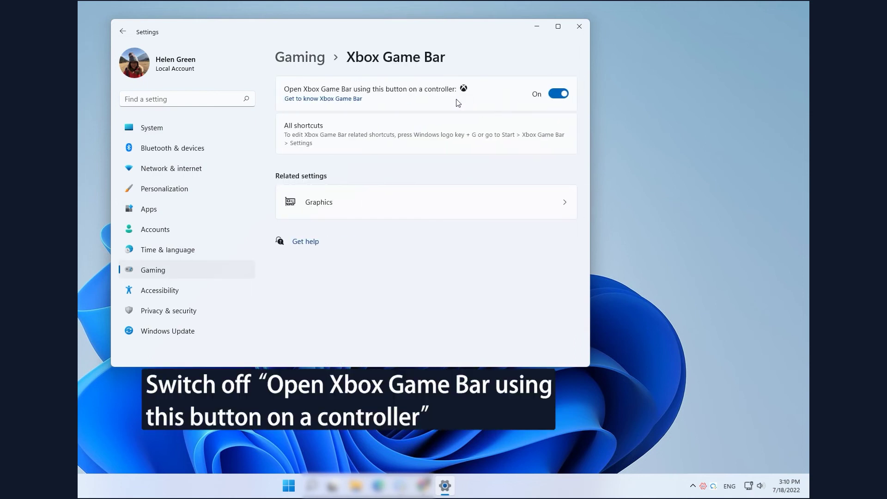
pyautogui.click(559, 93)
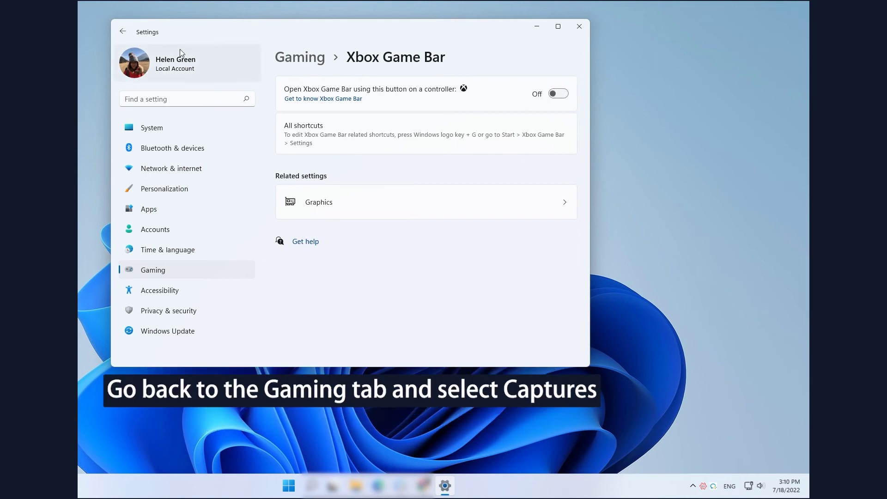
# - Switch off Record what happened, game audio capture and mouse cursor capture in Gaming > Captures
pyautogui.click(124, 31)
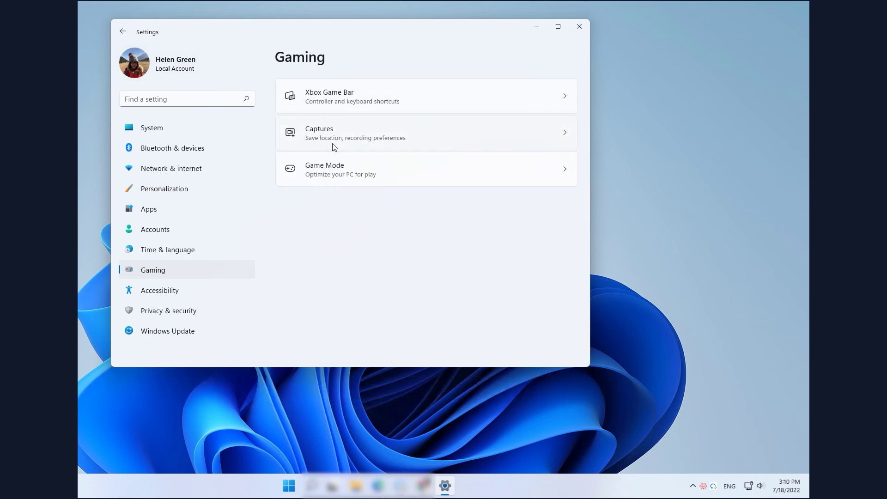
pyautogui.click(475, 141)
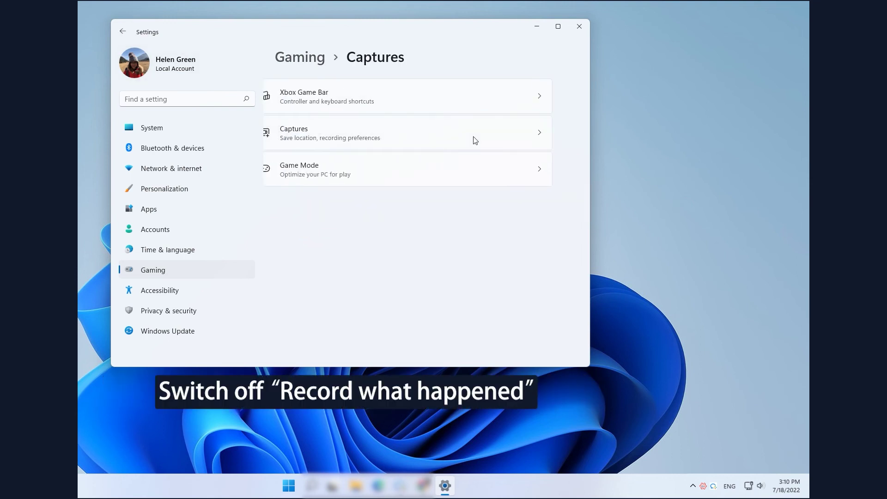
pyautogui.click(548, 185)
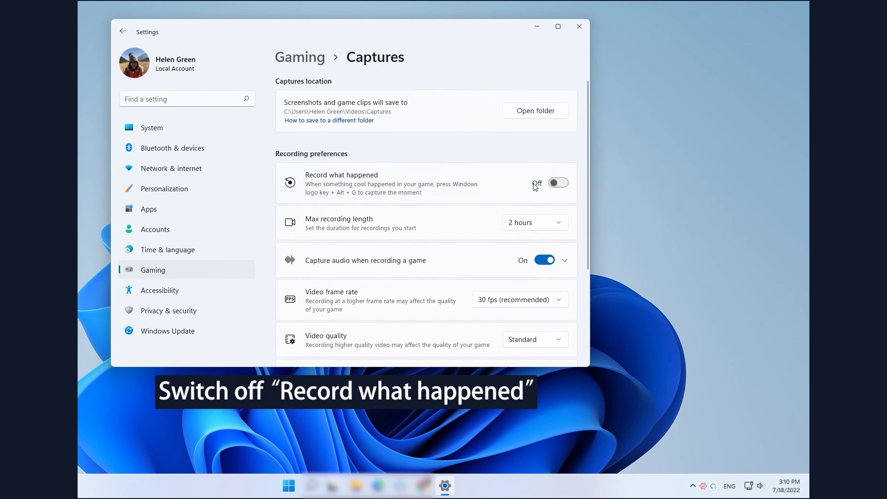
pyautogui.scroll(-1, 467, 208)
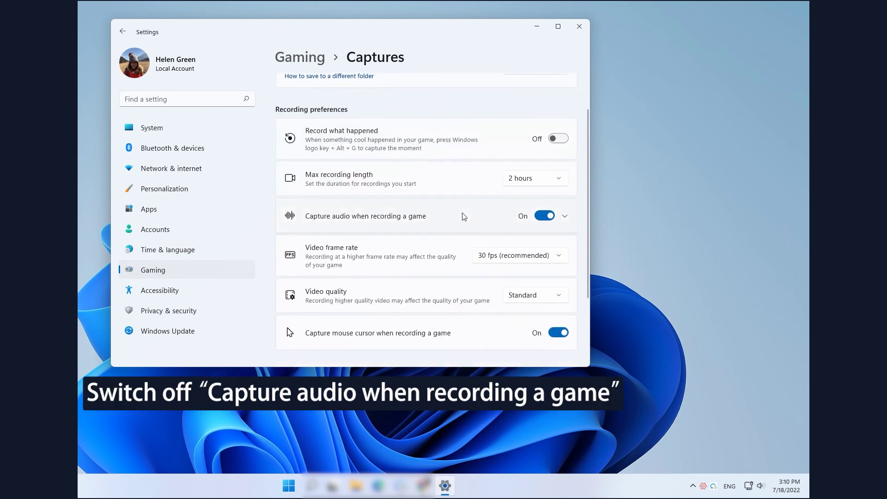
pyautogui.click(545, 216)
pyautogui.scroll(-1, 448, 239)
pyautogui.scroll(-1, 446, 239)
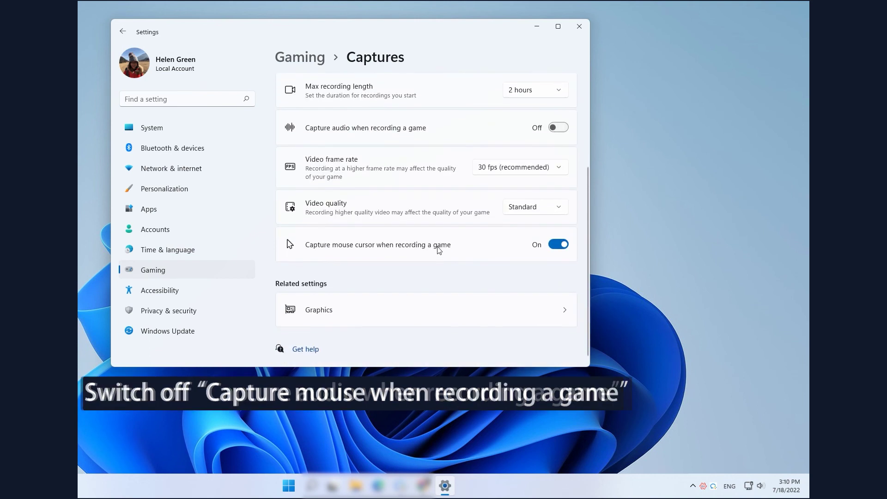
pyautogui.click(562, 245)
pyautogui.scroll(-1, 508, 277)
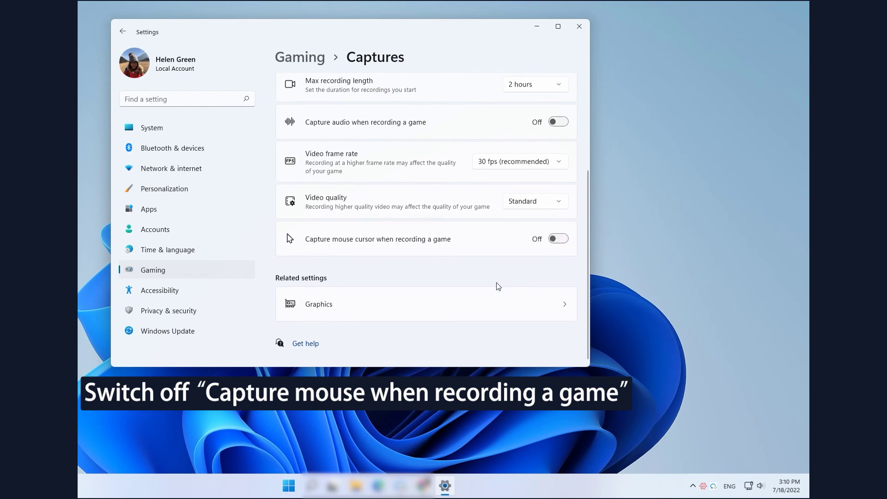
pyautogui.click(124, 32)
# - Turn Game Mode off and close the Settings window
pyautogui.click(400, 174)
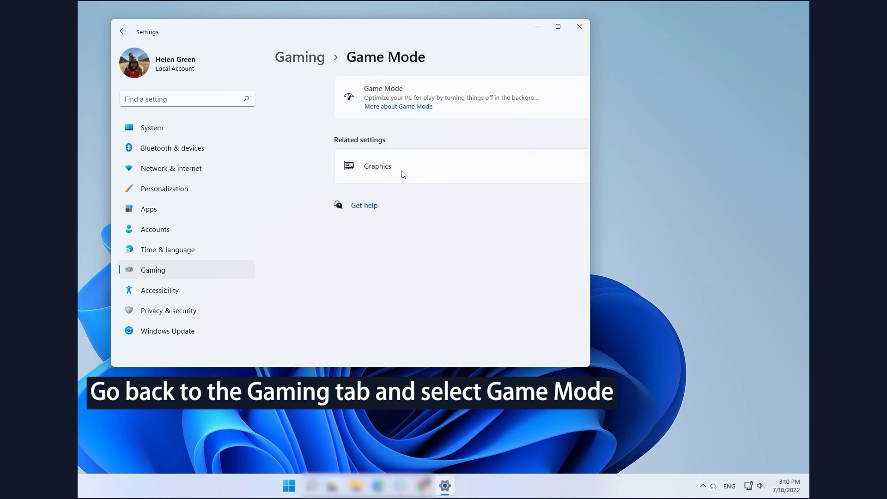
pyautogui.click(562, 98)
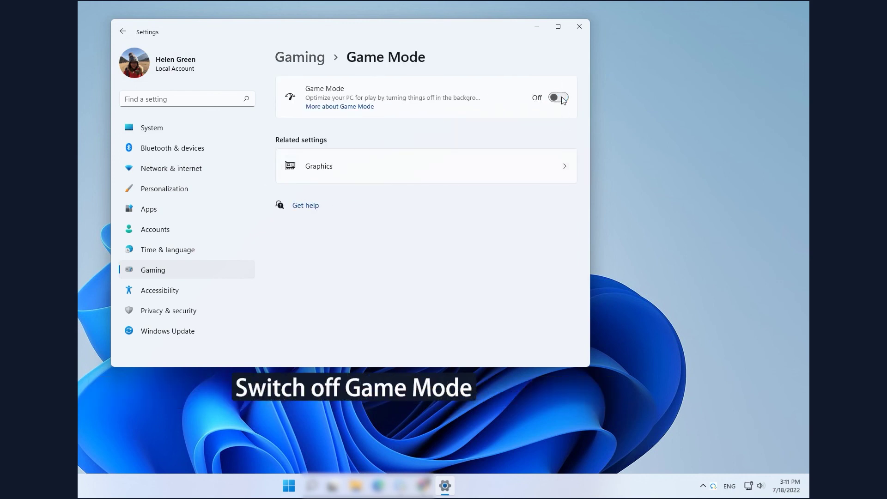
pyautogui.click(580, 26)
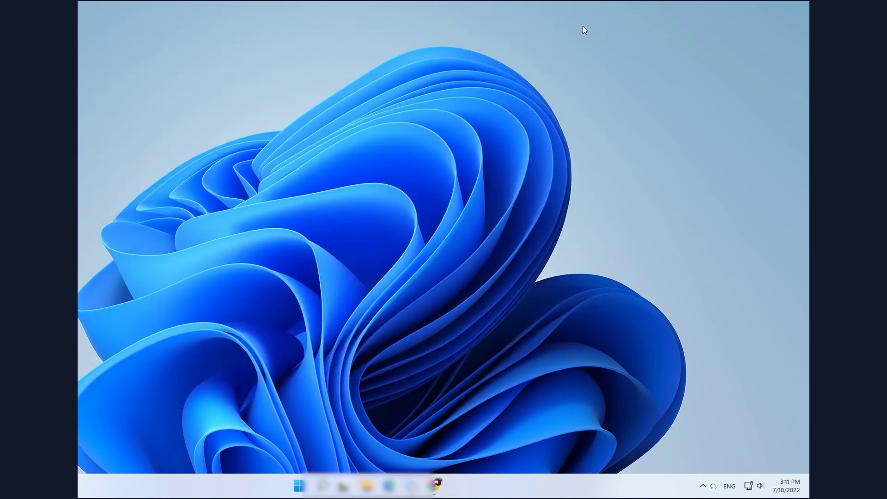